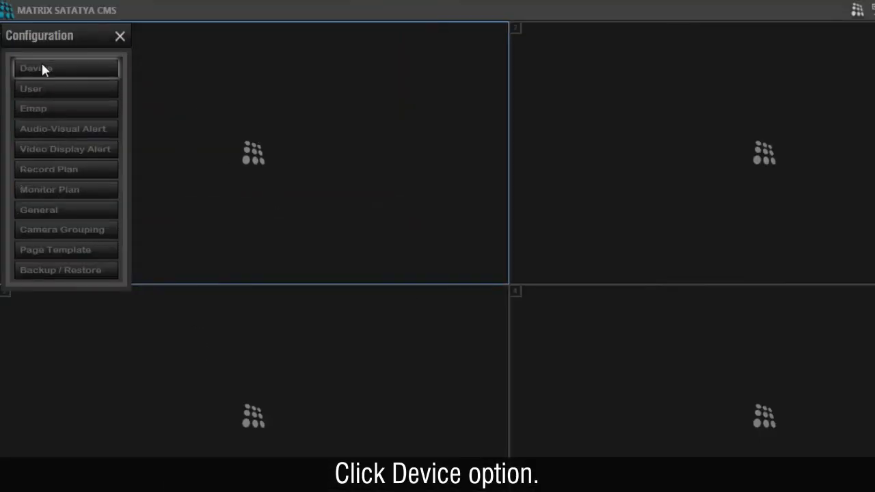
Step: Add a device named 'Matrix HO' with type DVR and model DVR16S
left_click(41, 68)
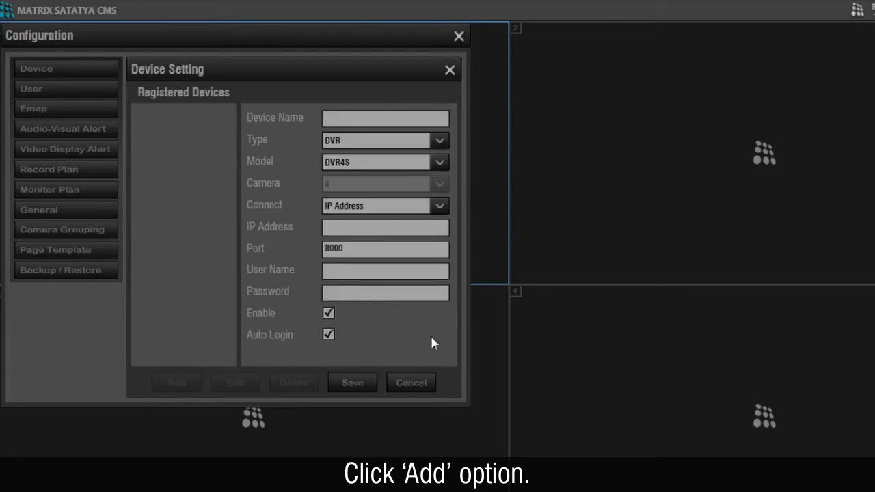
left_click(333, 119)
type("Matrix")
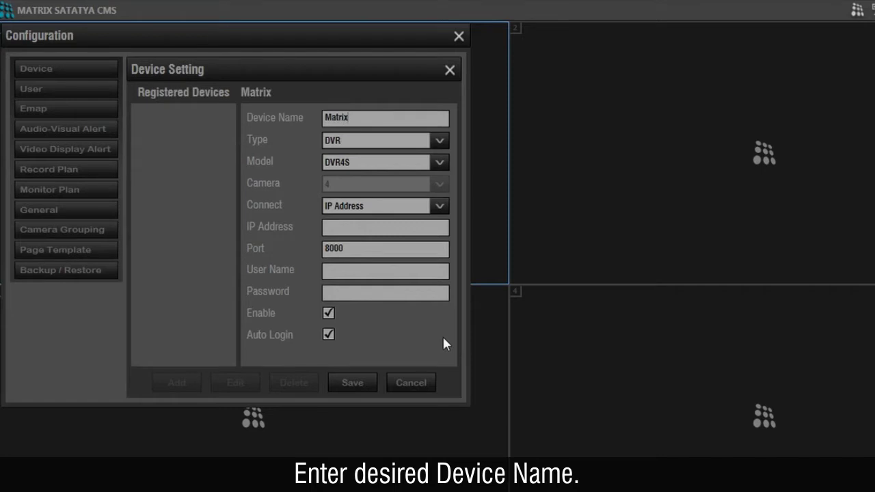
type(" HO")
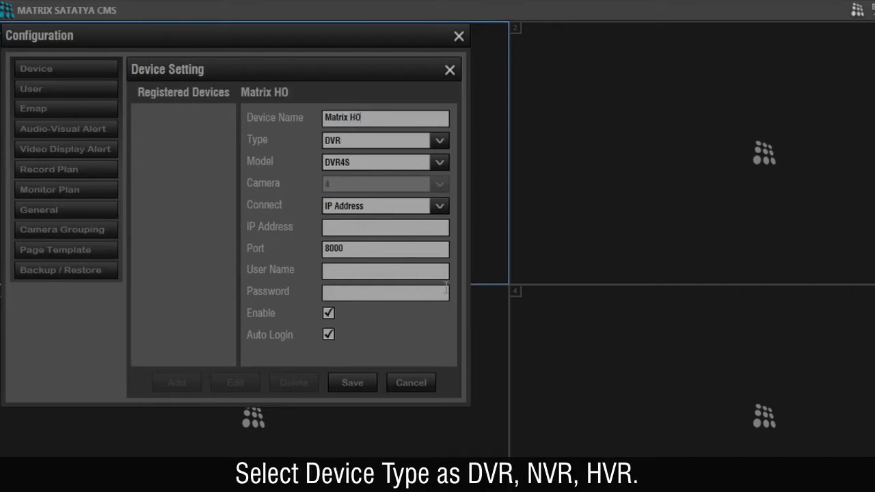
left_click(437, 140)
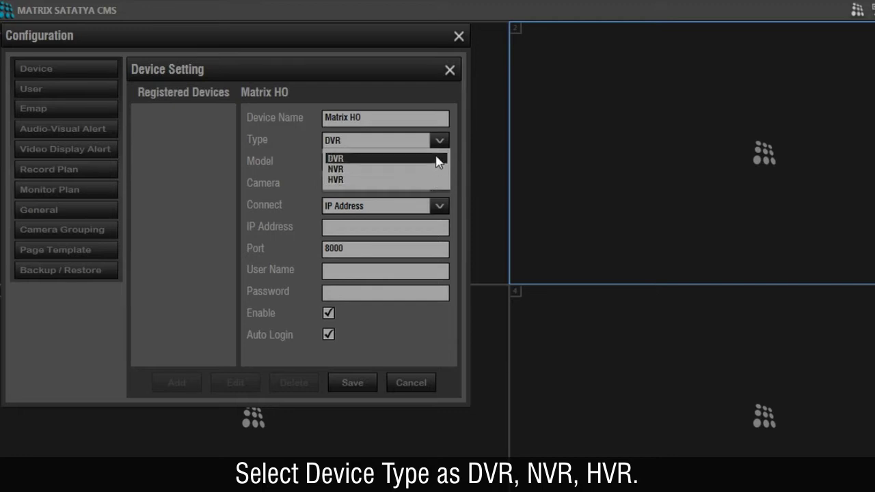
left_click(438, 159)
left_click(439, 161)
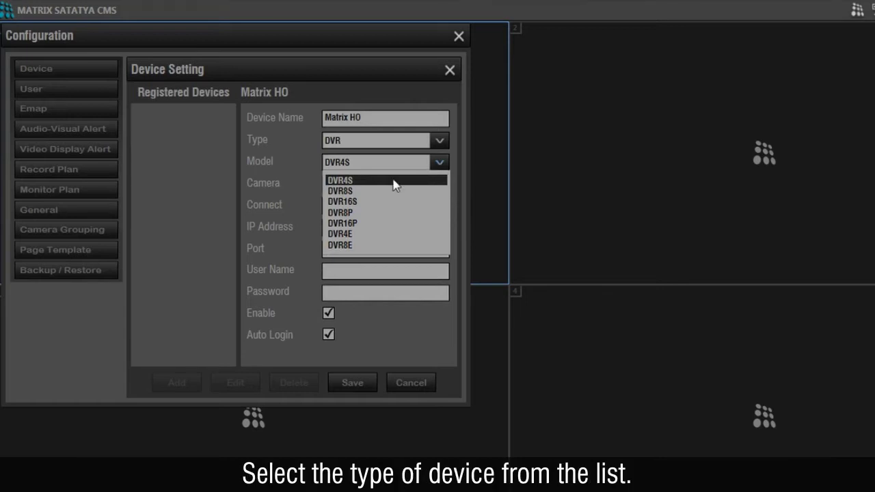
left_click(348, 202)
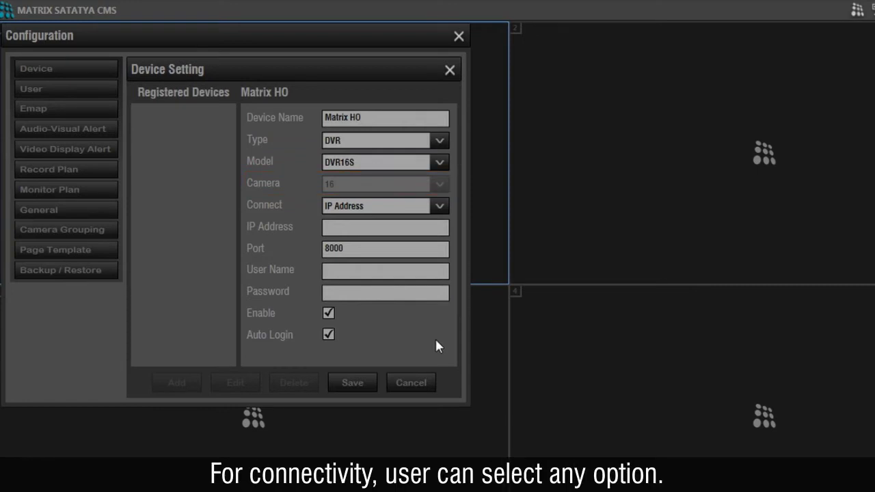
left_click(440, 207)
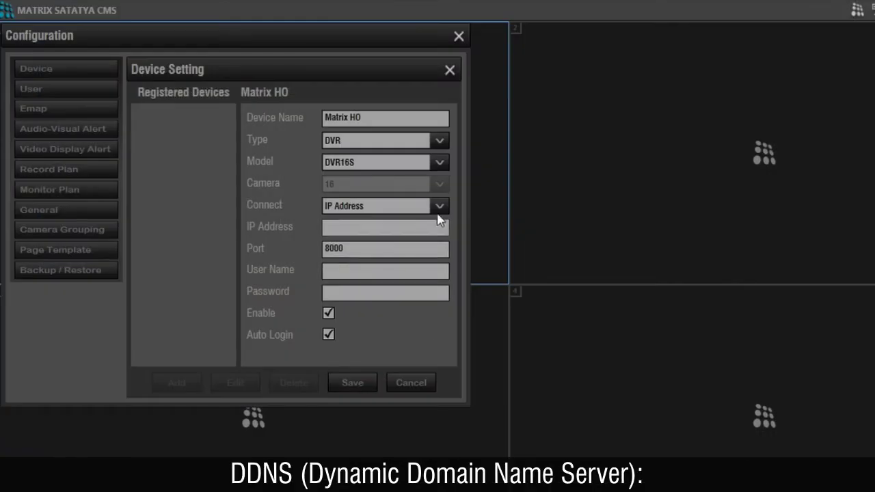
Step: Choose DDNS as the Matrix HO connection method
left_click(438, 212)
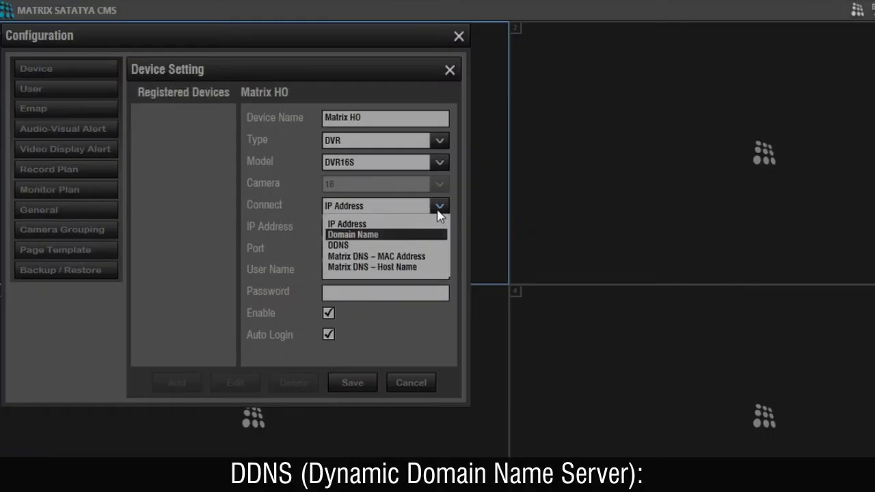
left_click(344, 245)
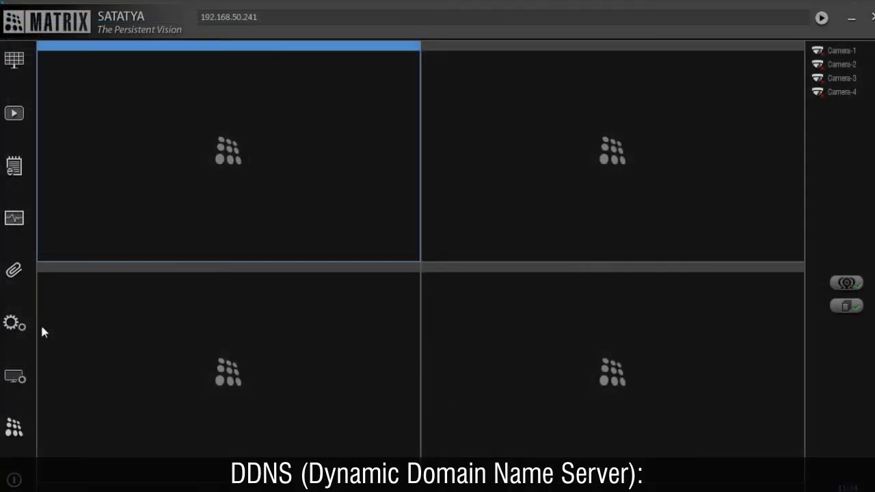
Step: Enable the DDNS service in the DVR's DDNS Client network settings
left_click(13, 324)
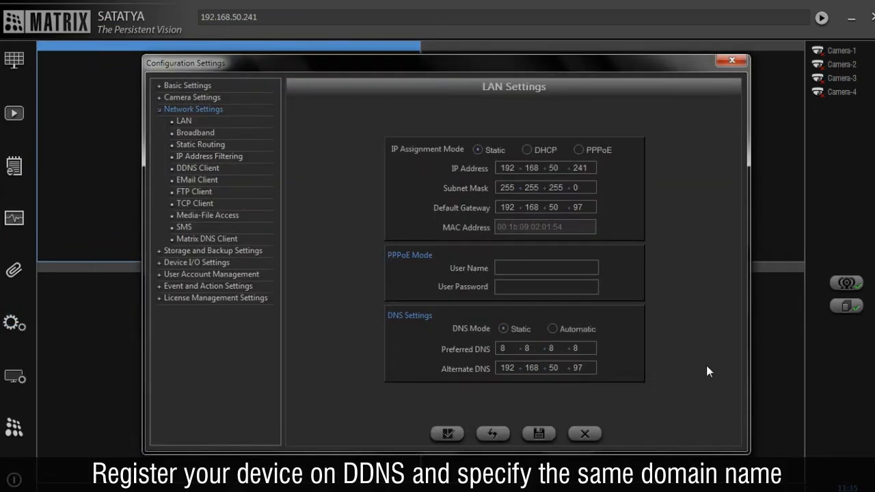
left_click(202, 168)
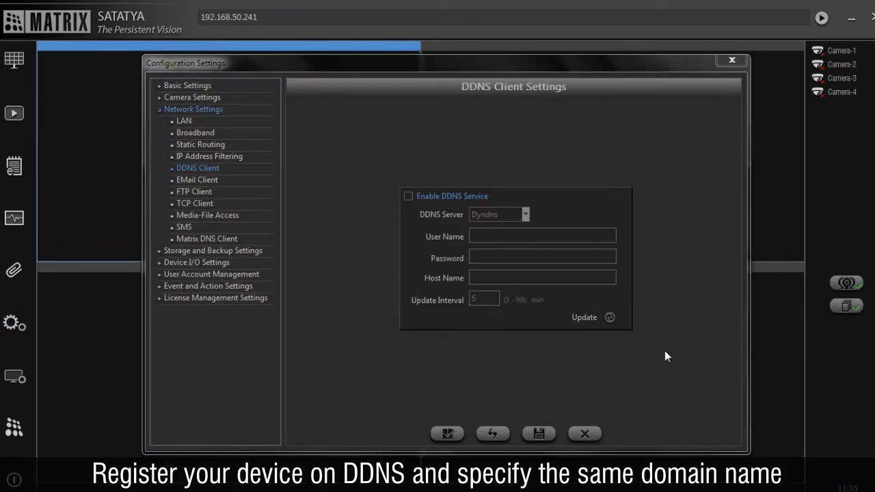
left_click(408, 195)
Step: Enter host name 'MatrixHVRho', then the DDNS account user name and password
left_click(536, 277)
type("MatrixHVRho")
key("shift+Tab")
key("shift+Tab")
type("matrixdvr.dyndns.org")
key("Tab")
type("******")
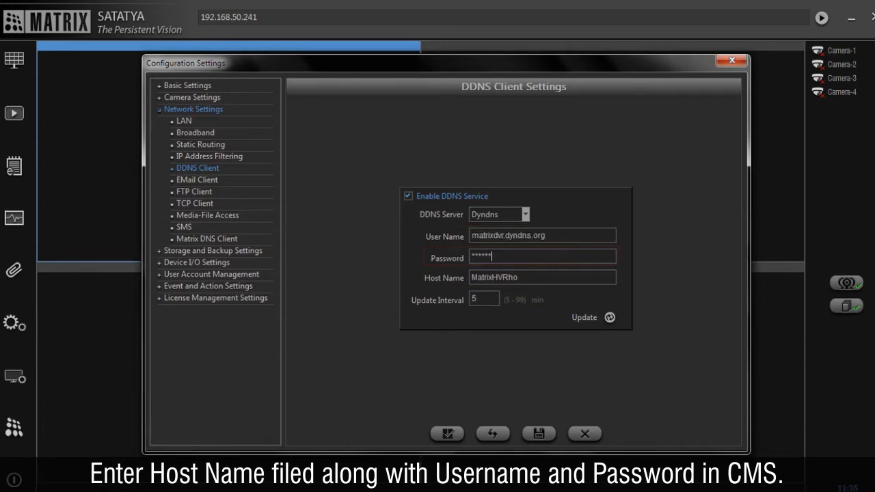
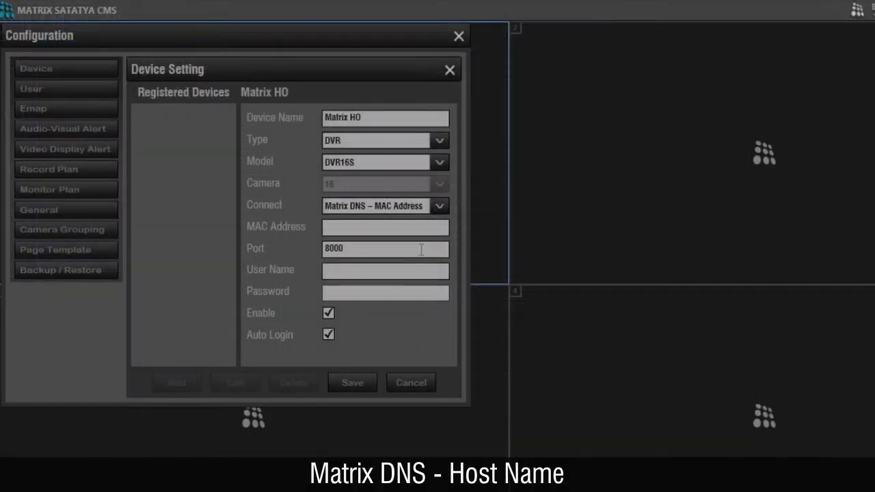
Step: Choose the Matrix DNS host name connection and enable Matrix DNS with host MatrixHVRho, port 19117
left_click(433, 204)
left_click(366, 266)
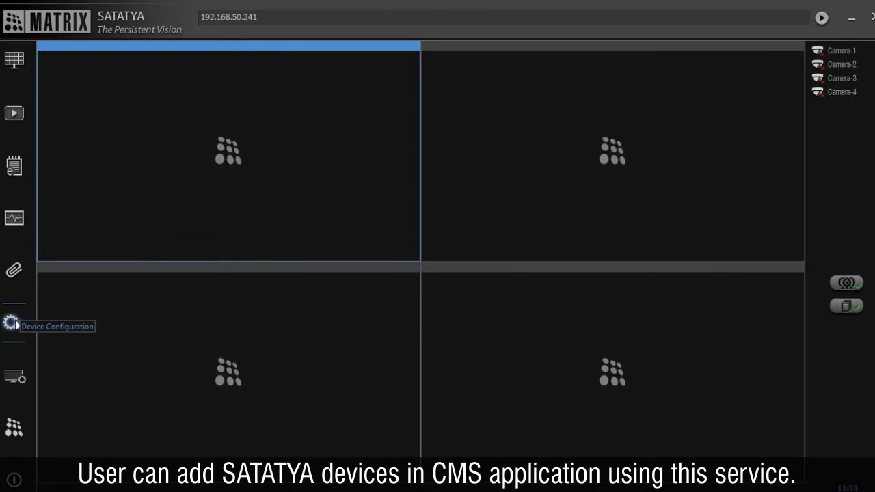
left_click(11, 322)
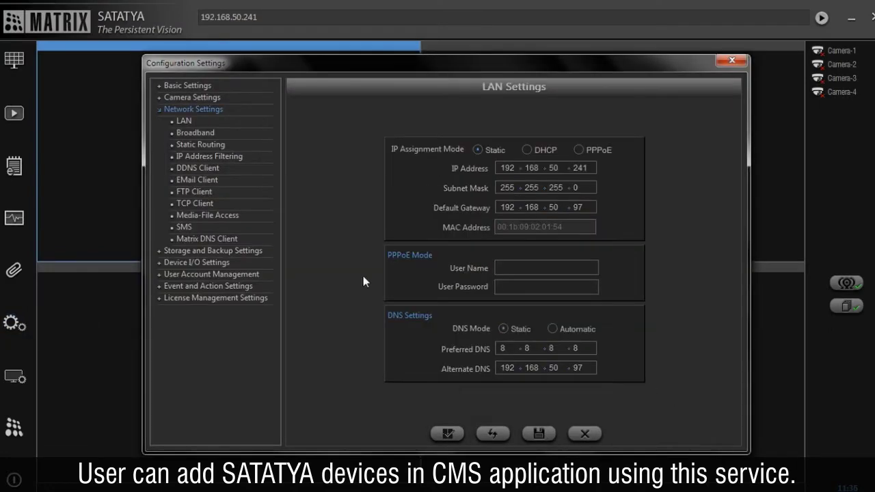
left_click(208, 238)
key("space")
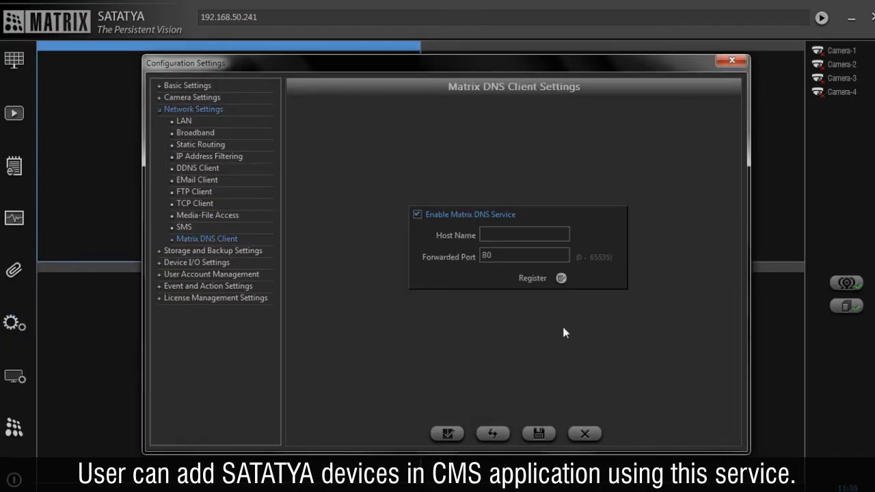
type("MatrixHVRho")
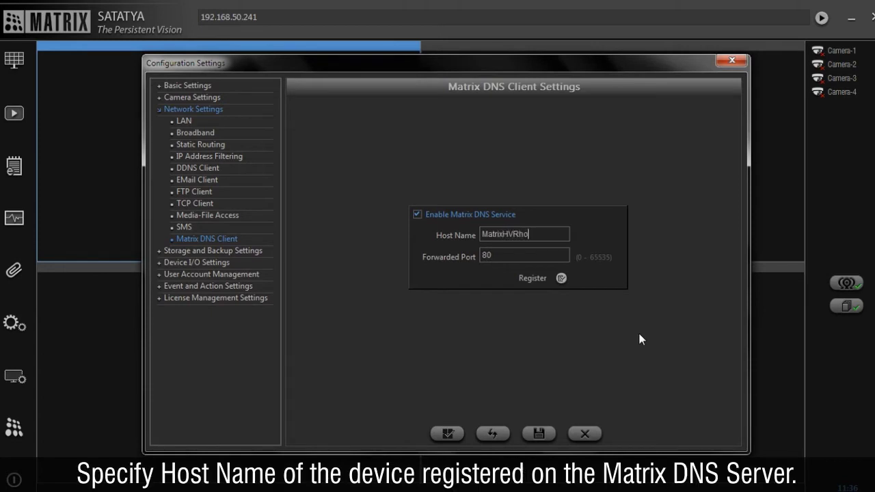
key("Tab")
type("19117")
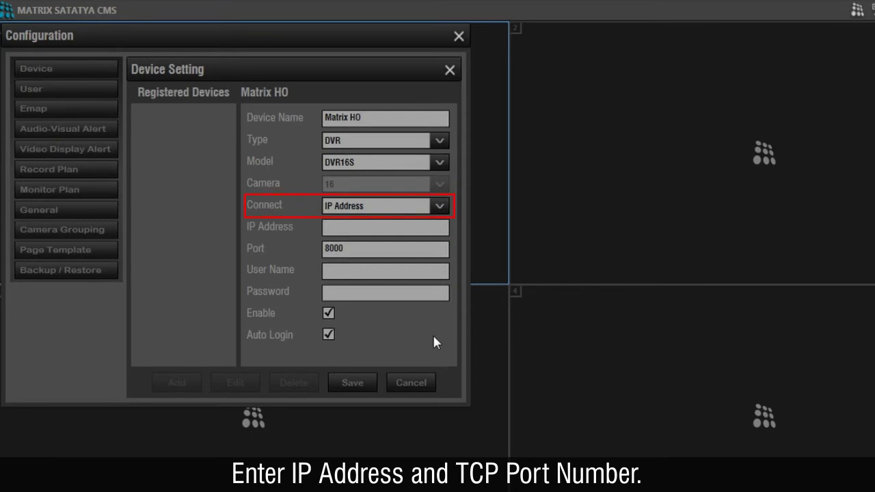
Step: Enter IP address 192.168.50.241, user name admin and the login password for Matrix HO
key("Tab")
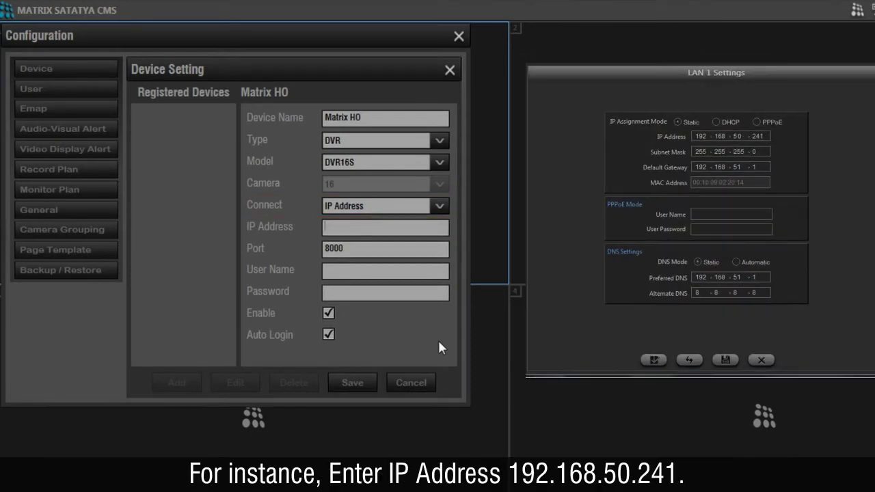
type("192.168")
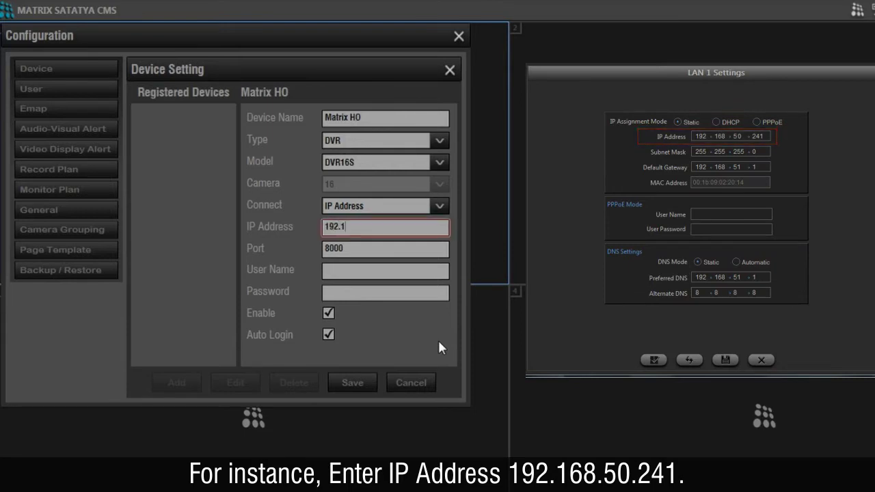
type(".50.241")
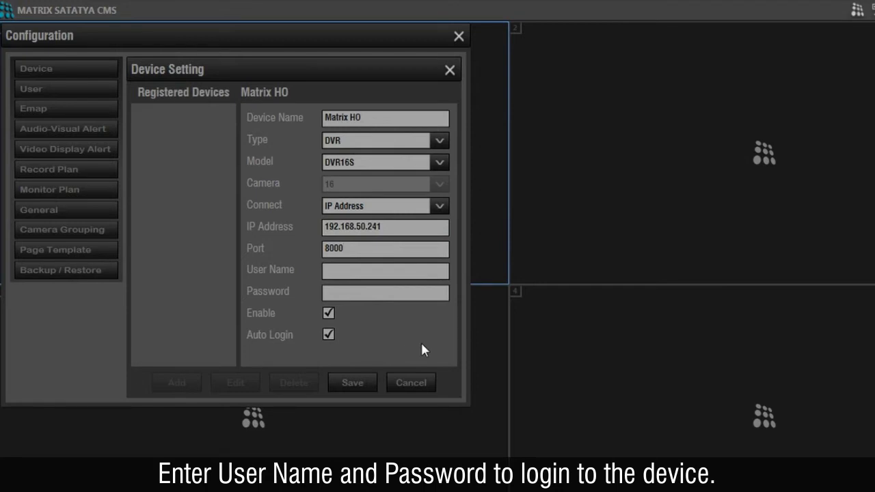
left_click(336, 271)
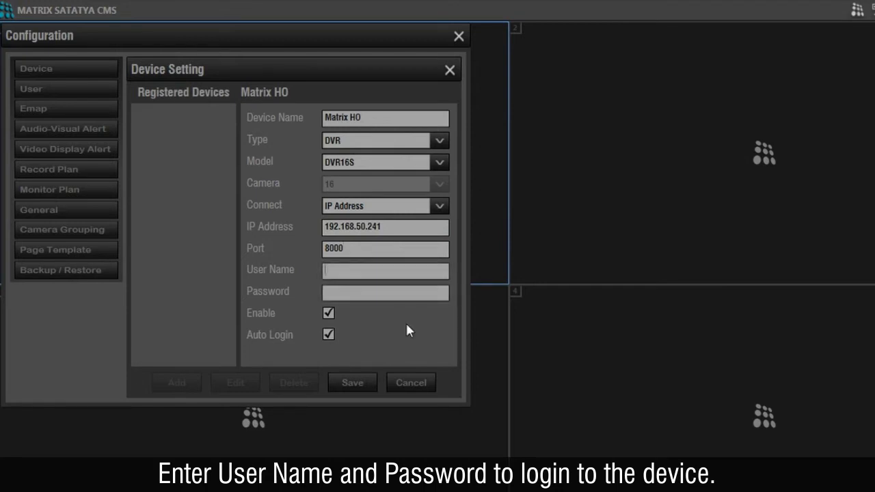
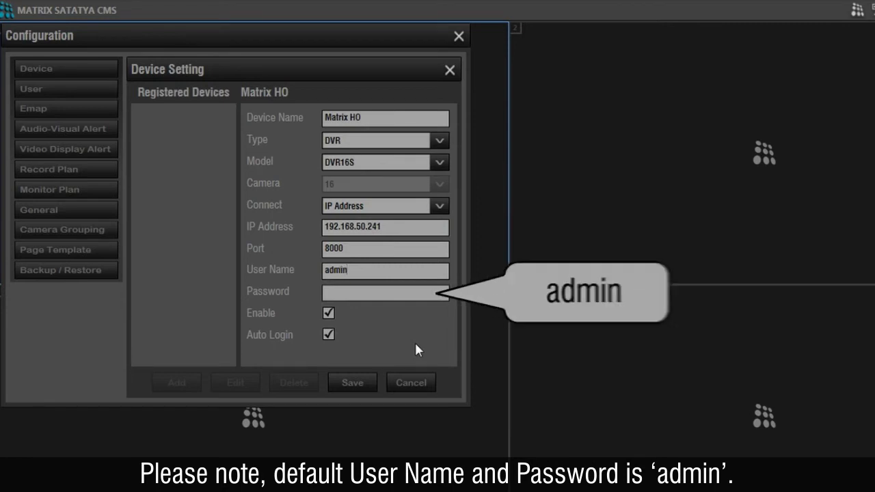
key("Tab")
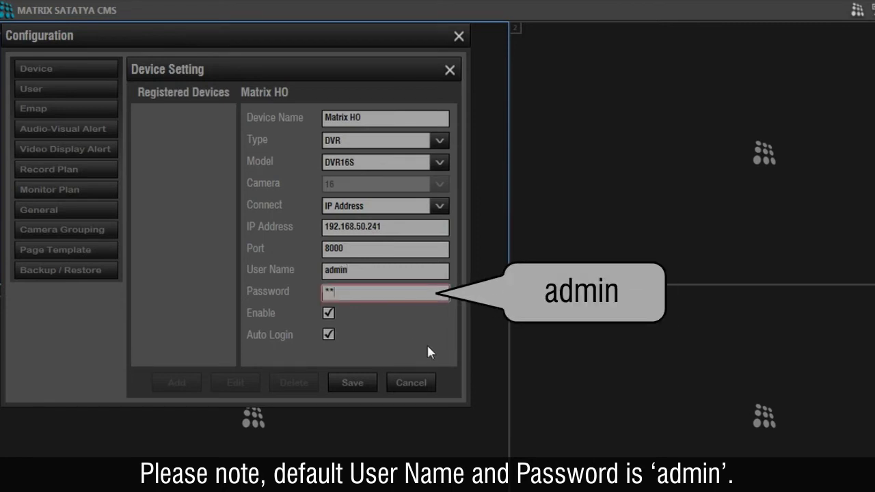
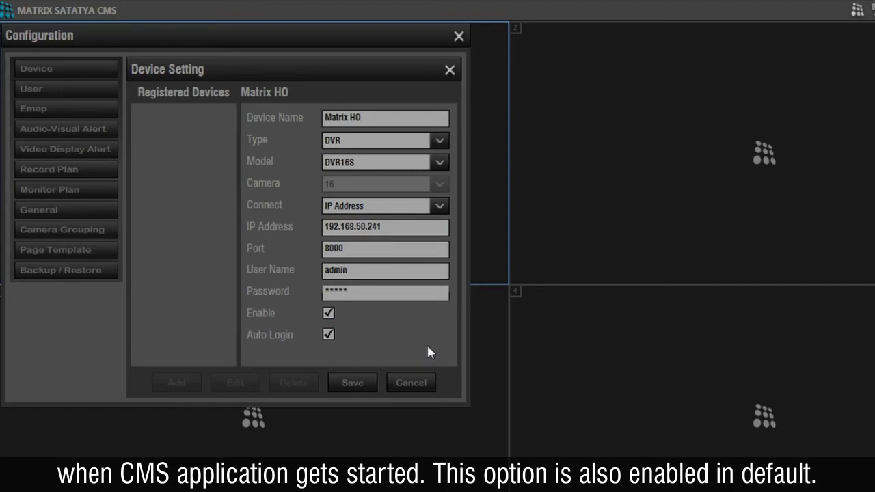
Step: Save the Matrix HO device entry that uses the IP address connection
left_click(353, 383)
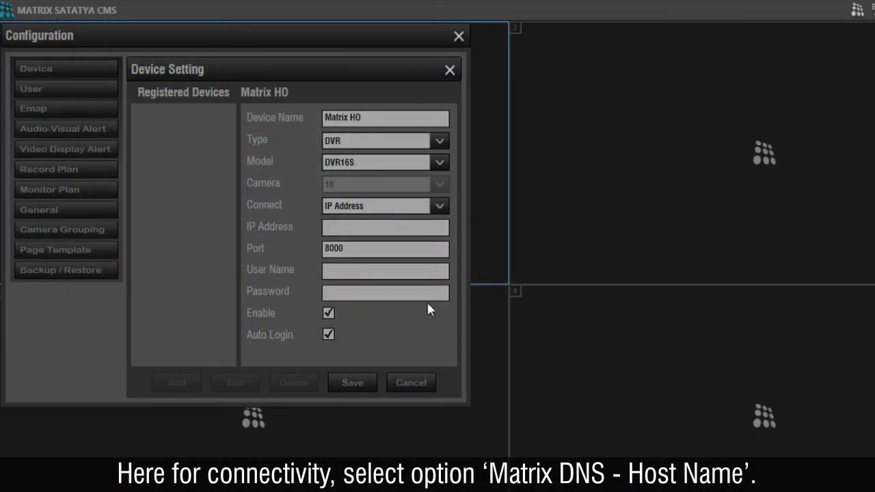
Step: Switch Matrix HO to Matrix DNS – Host Name MatrixHVRho, replacing port 8000 with 19117
left_click(439, 212)
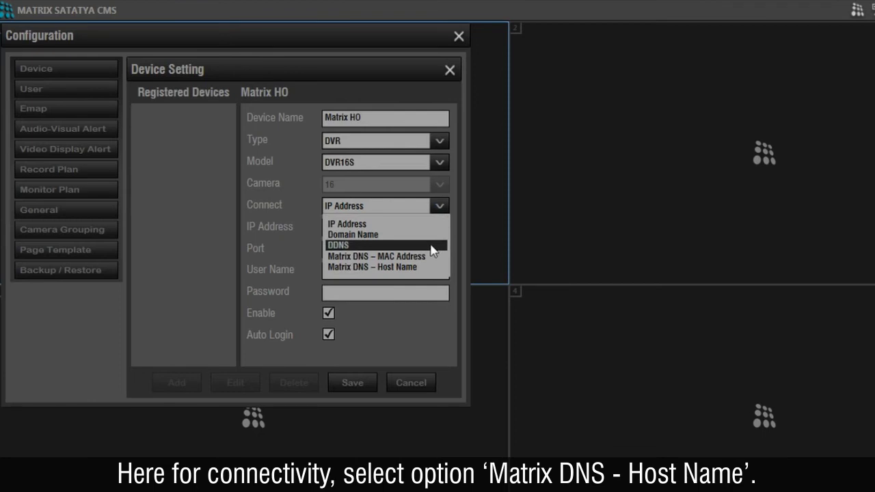
left_click(362, 268)
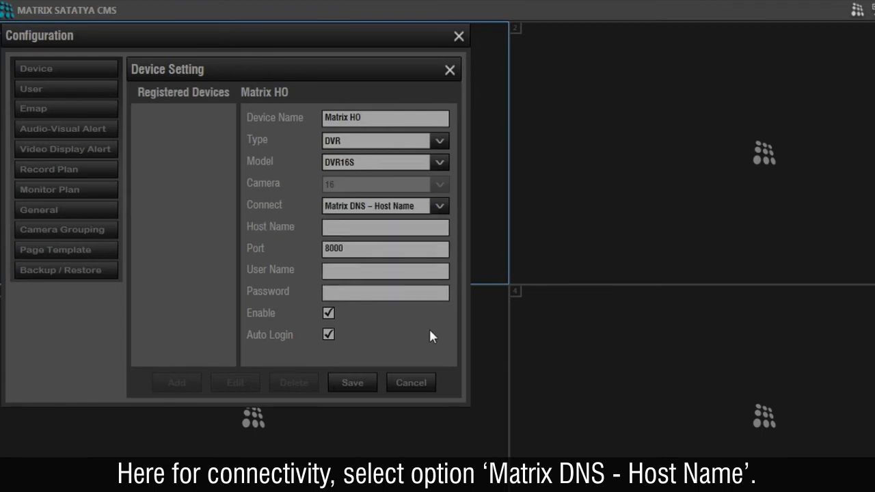
left_click(348, 231)
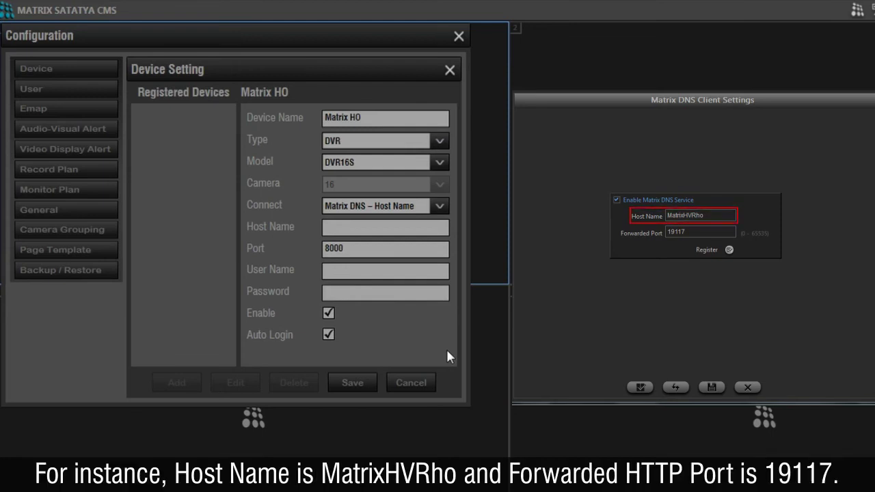
type("MatrixHVRho")
left_click(383, 251)
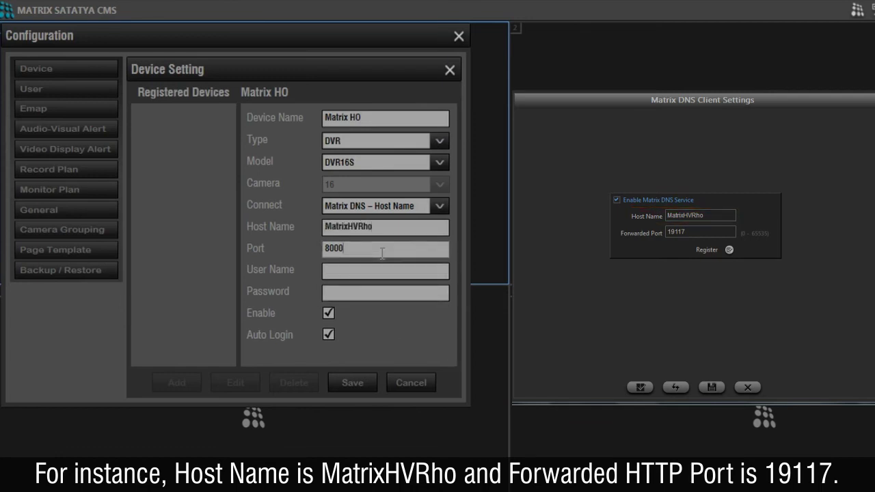
key("BackSpace")
key("BackSpace")
key("BackSpace")
key("BackSpace")
type("19")
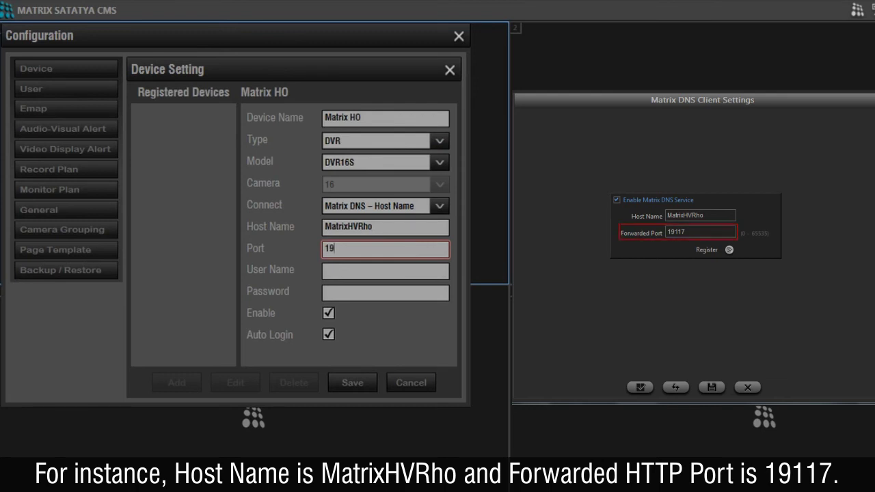
type("117")
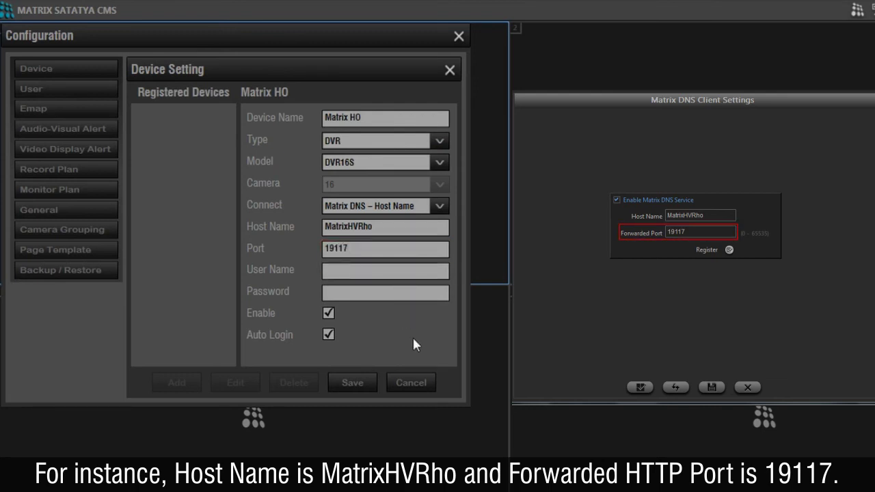
Step: Fill in user name admin and the login password for the Matrix HO host-name entry
key("Tab")
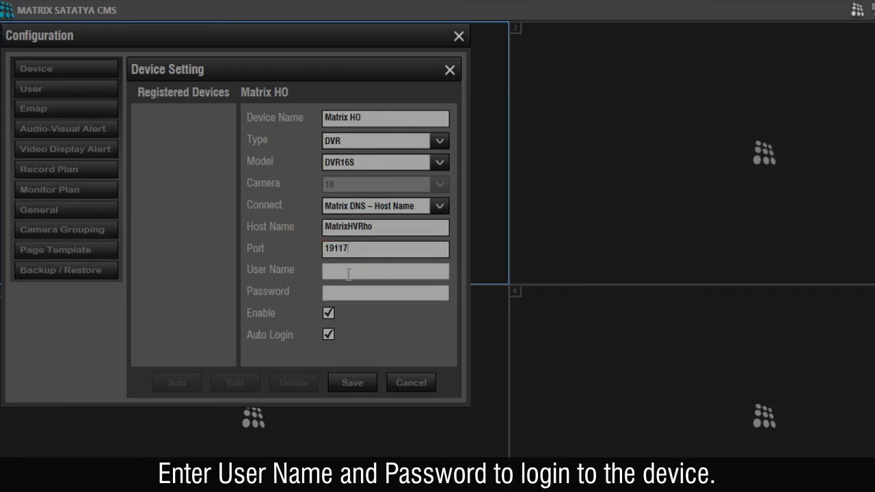
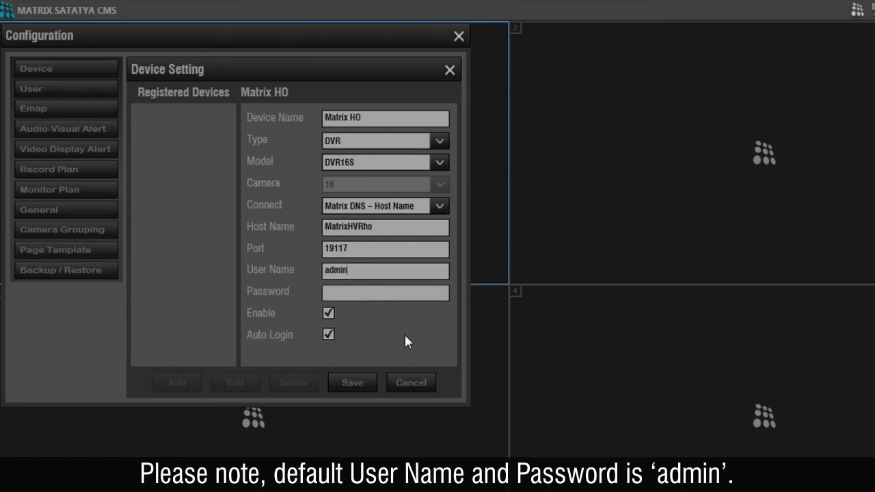
key("Tab")
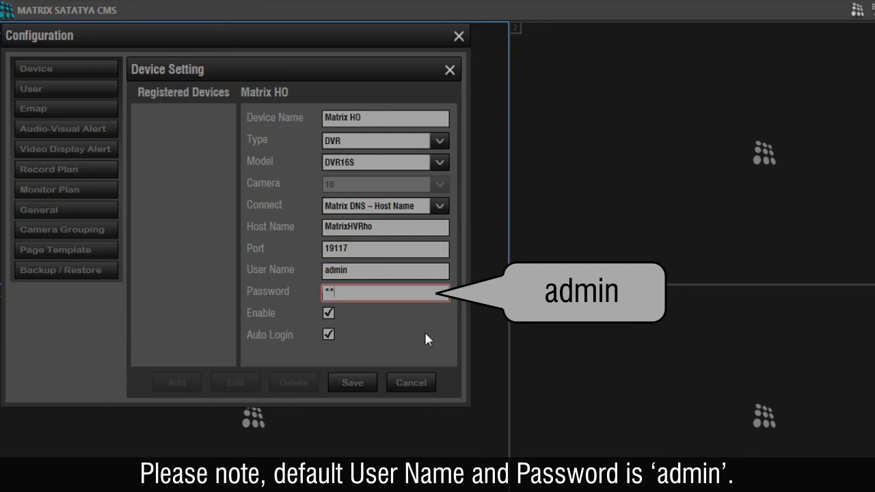
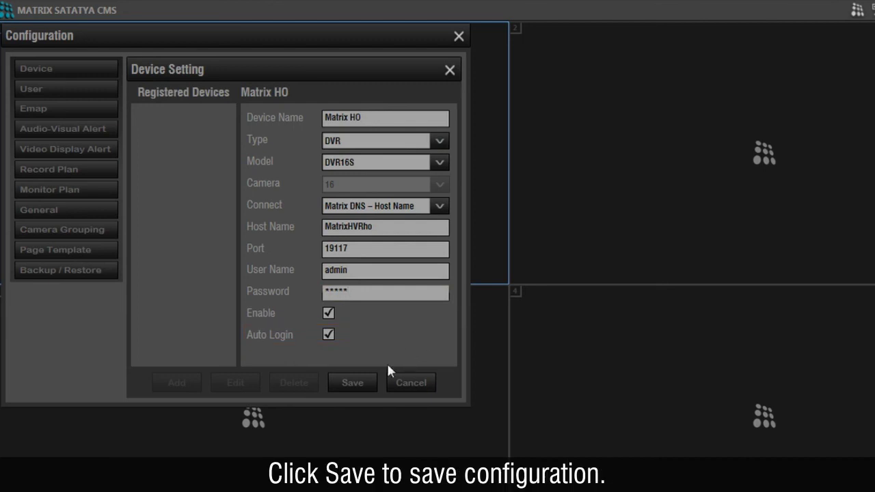
Step: Save the Matrix HO device entry that connects by Matrix DNS host name
left_click(349, 385)
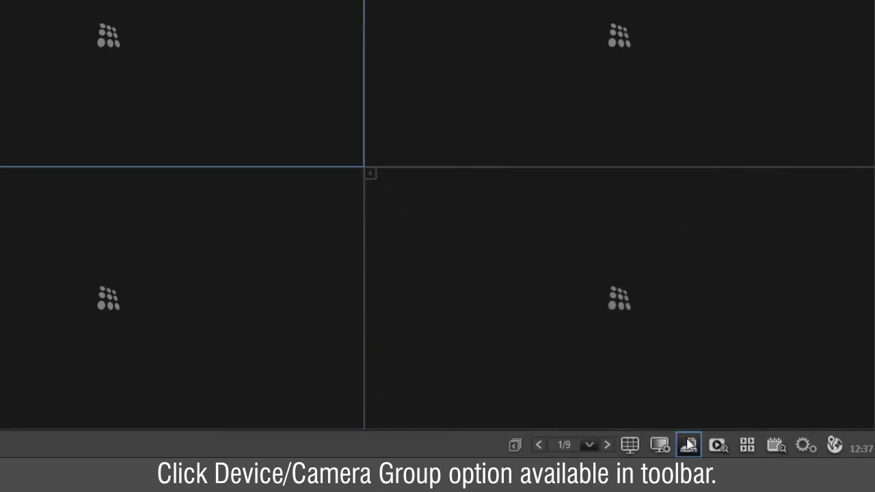
Step: Expand Matrix HO in the device list and show CAM 1 to CAM 4 in the four tiles
left_click(697, 2)
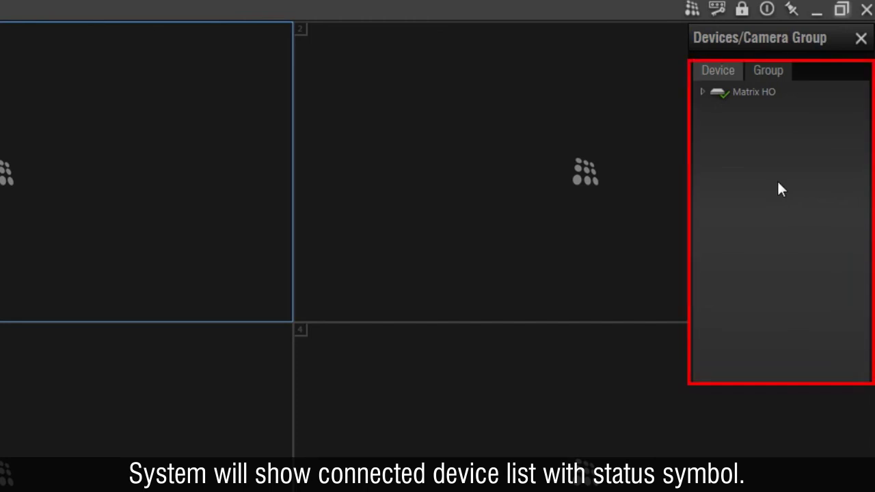
left_click(703, 91)
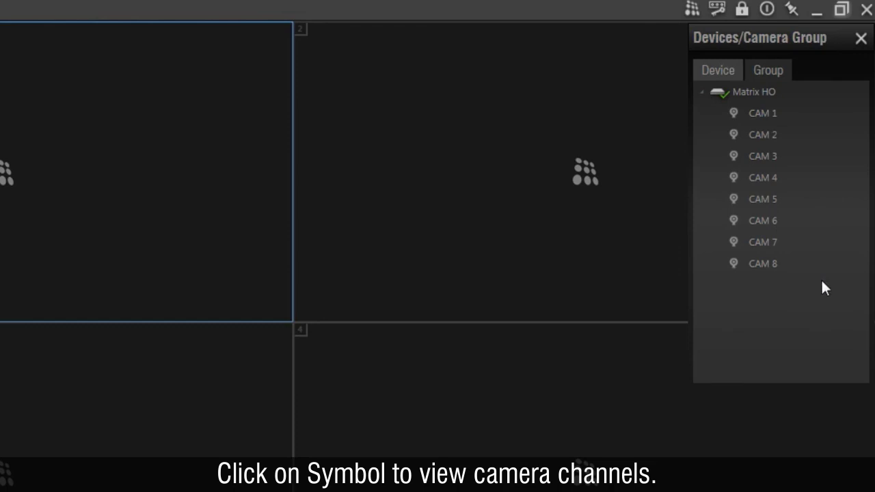
double_click(758, 112)
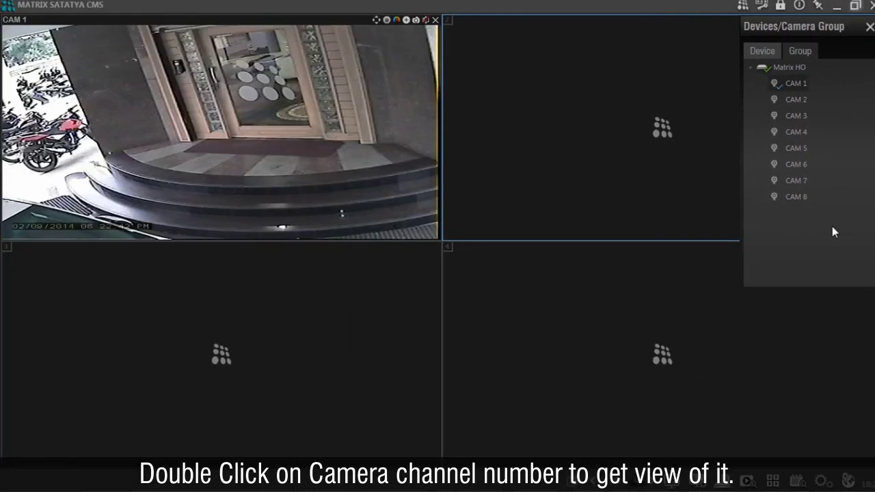
double_click(796, 99)
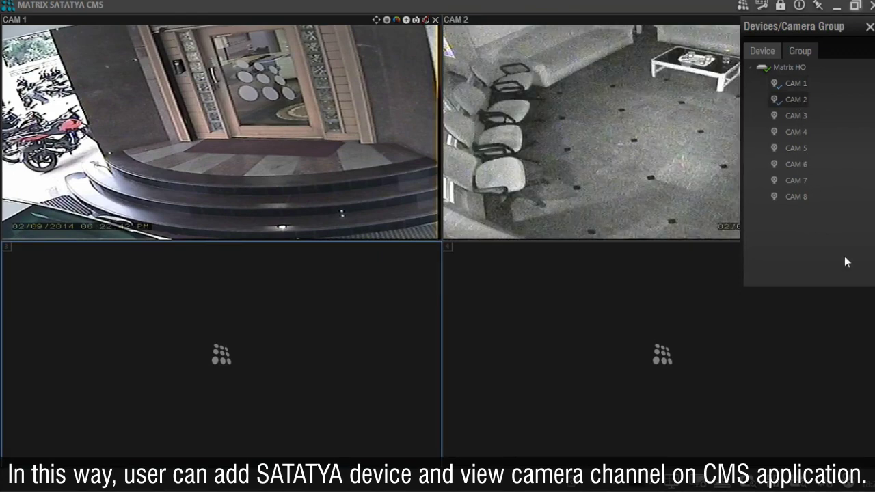
double_click(793, 116)
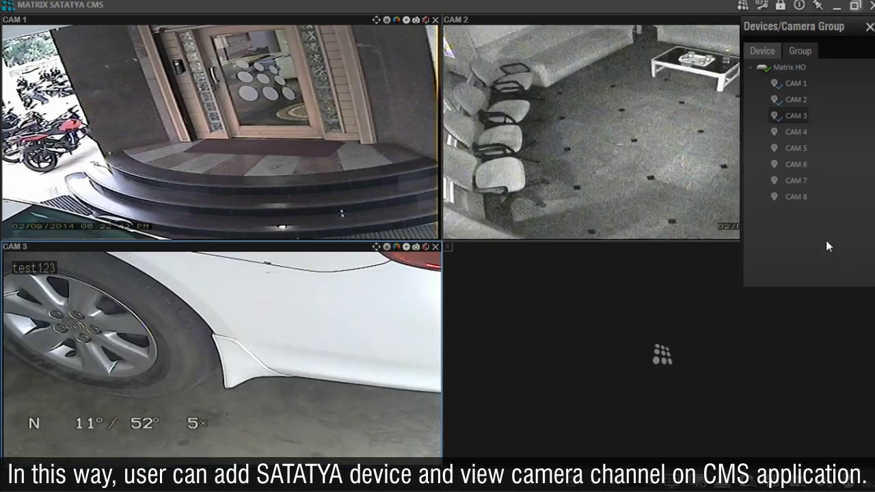
double_click(797, 133)
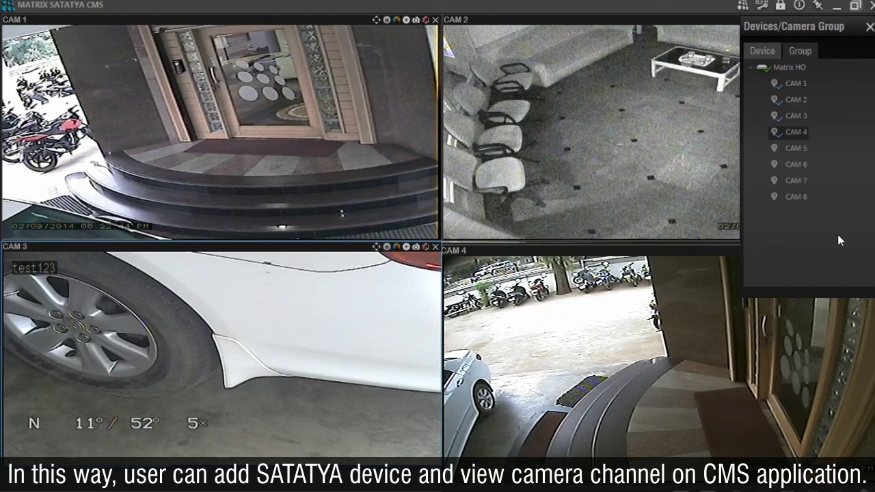